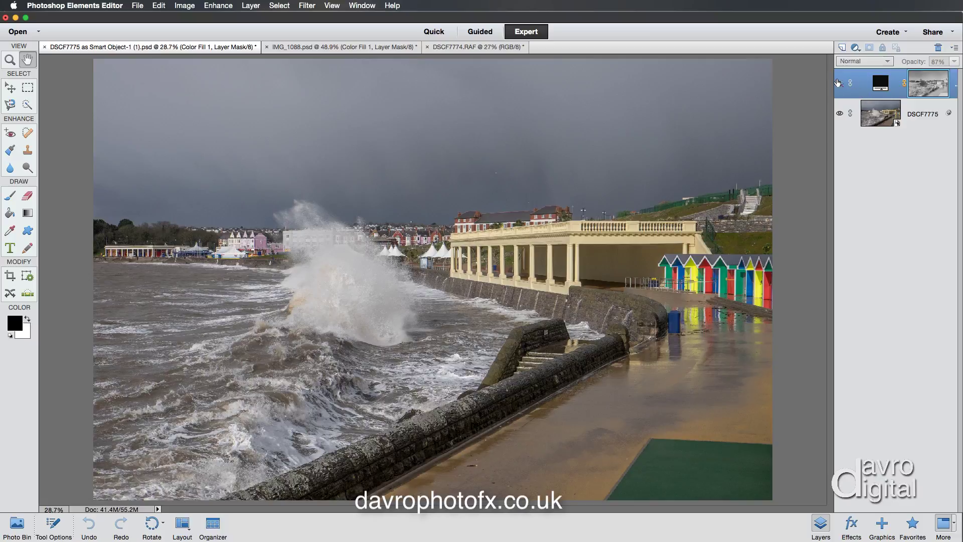
Set the example's fill layer to Multiply with Alt+Shift+M and switch to IMG_1088.psd
key(alt+shift+m)
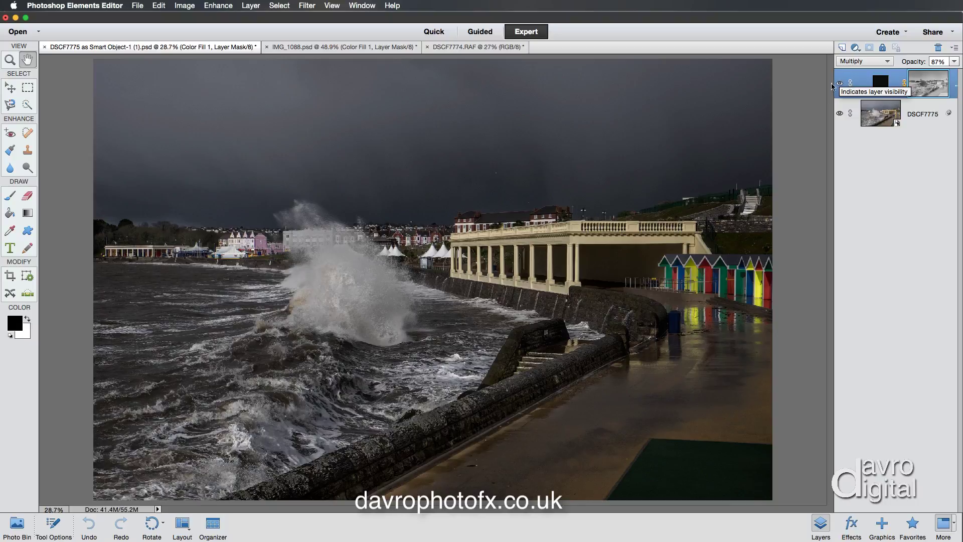
click(364, 50)
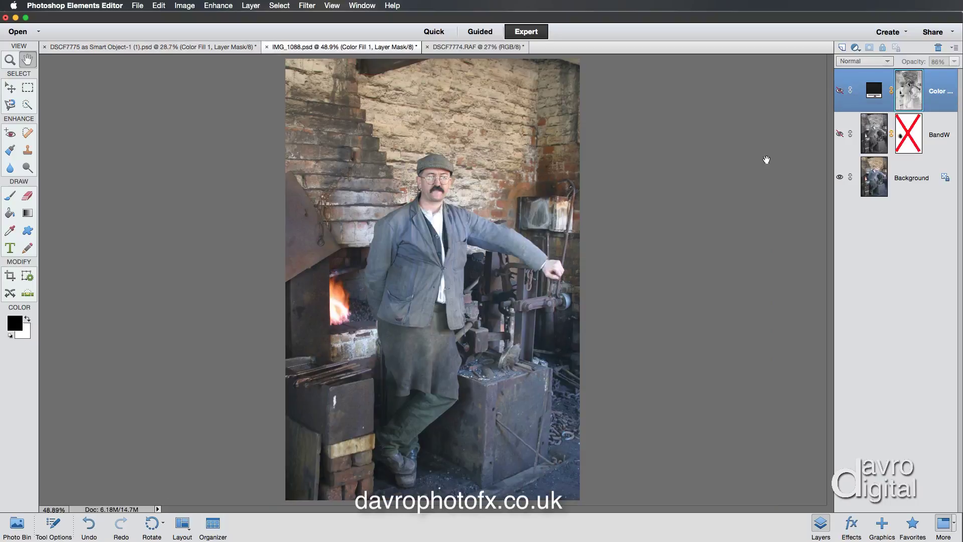
Show the blacksmith example's Color Fill and BandW layers, then switch to DSCF7774.RAF
click(838, 90)
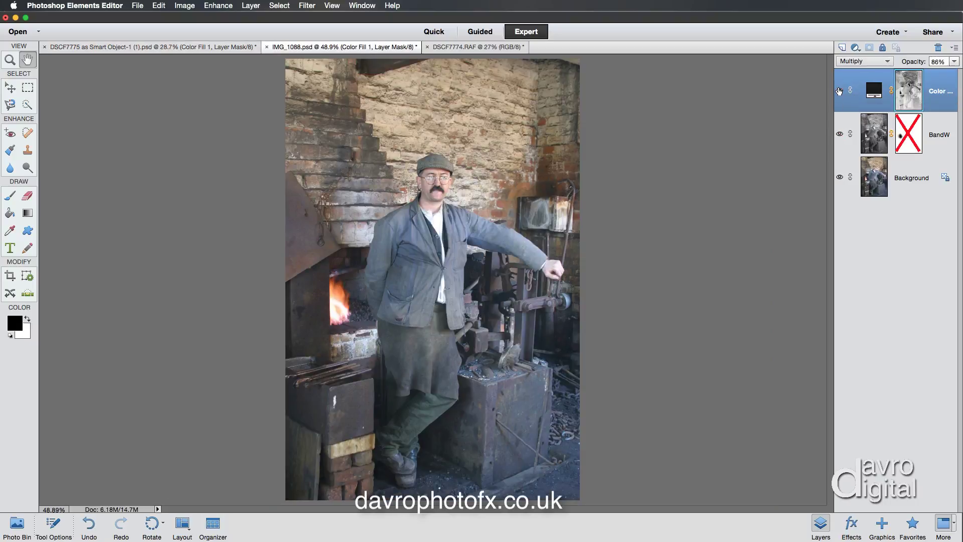
click(839, 134)
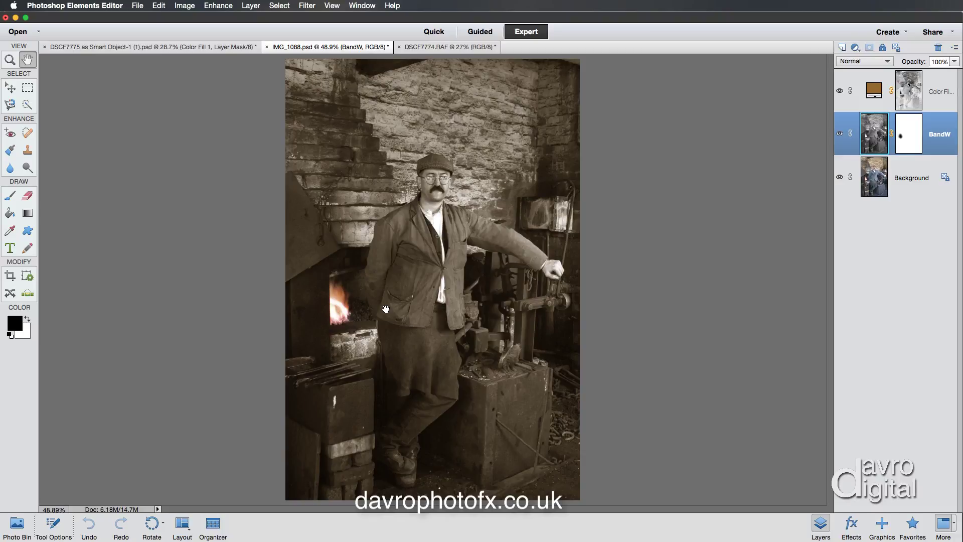
click(427, 48)
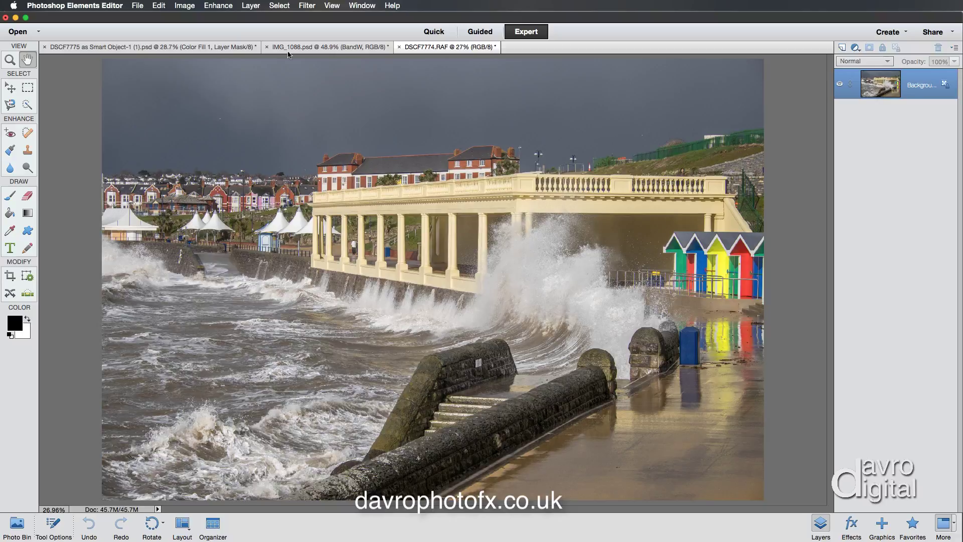
Select all of the DSCF7774.RAF seafront photo and copy it to the clipboard
click(283, 7)
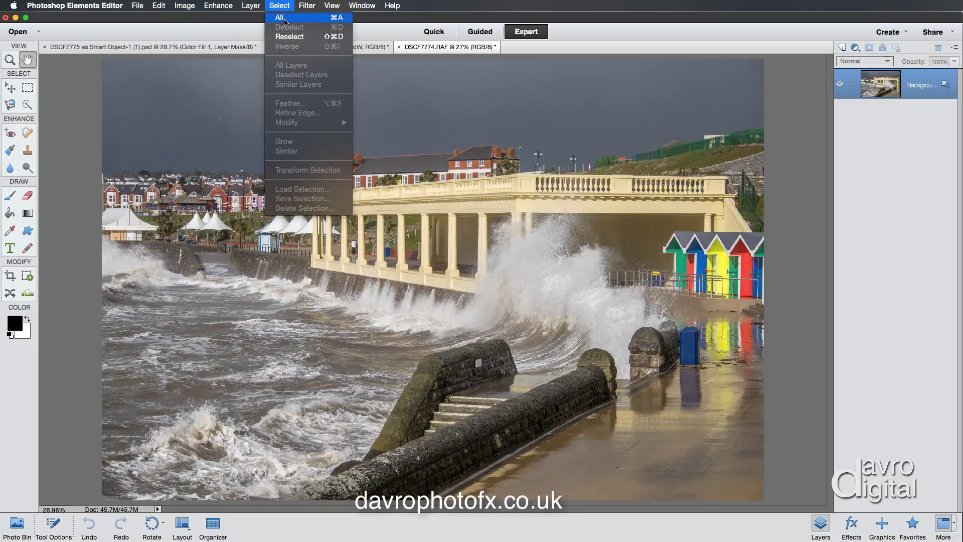
click(295, 19)
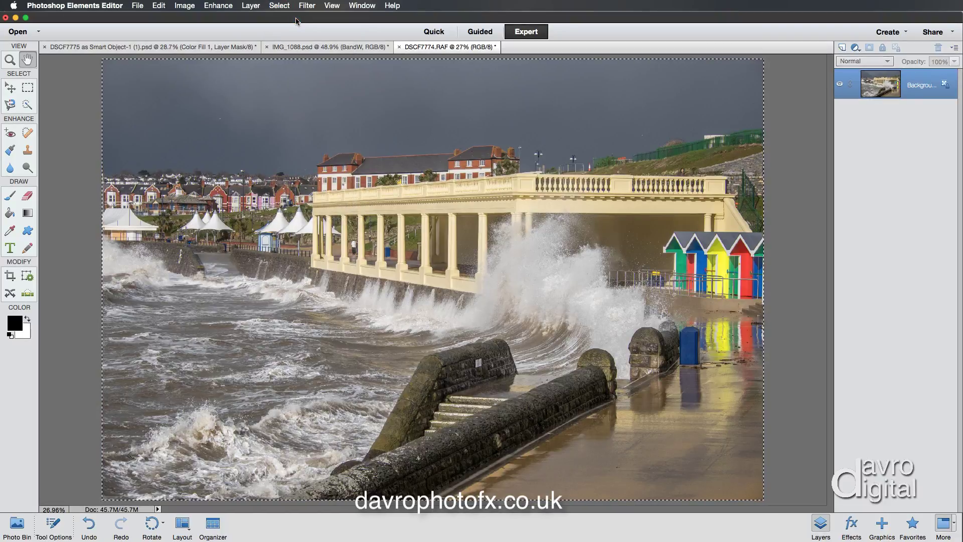
click(159, 5)
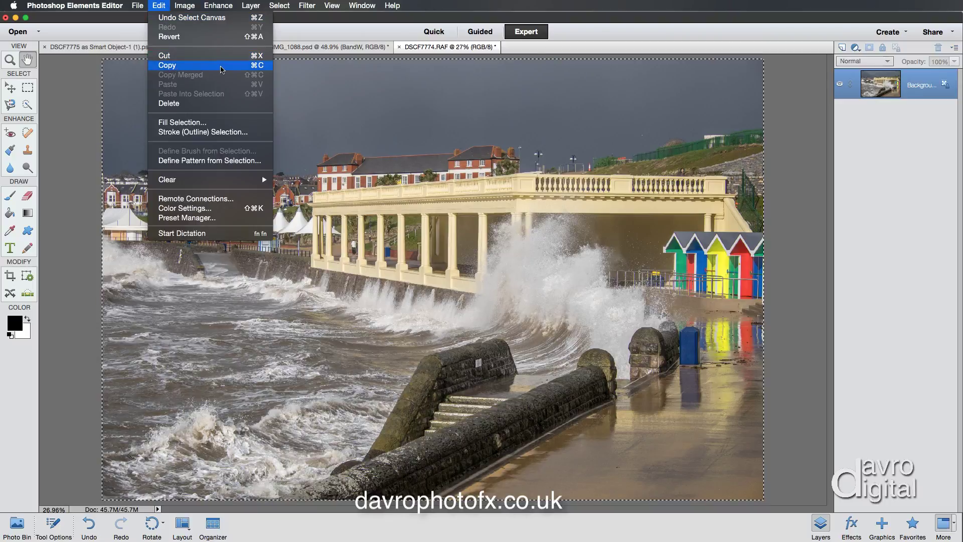
click(222, 67)
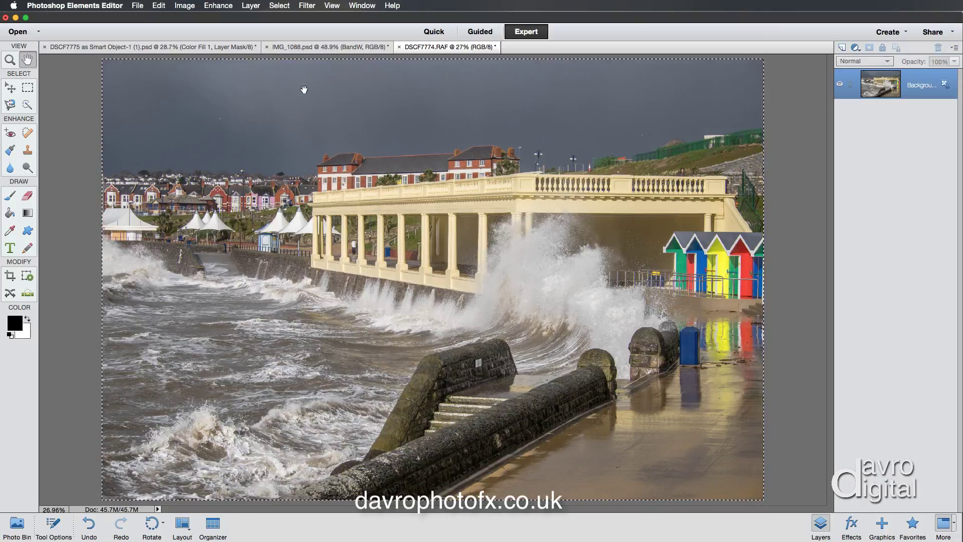
Add a black Solid Color fill layer above the Background and view its mask alone
click(856, 48)
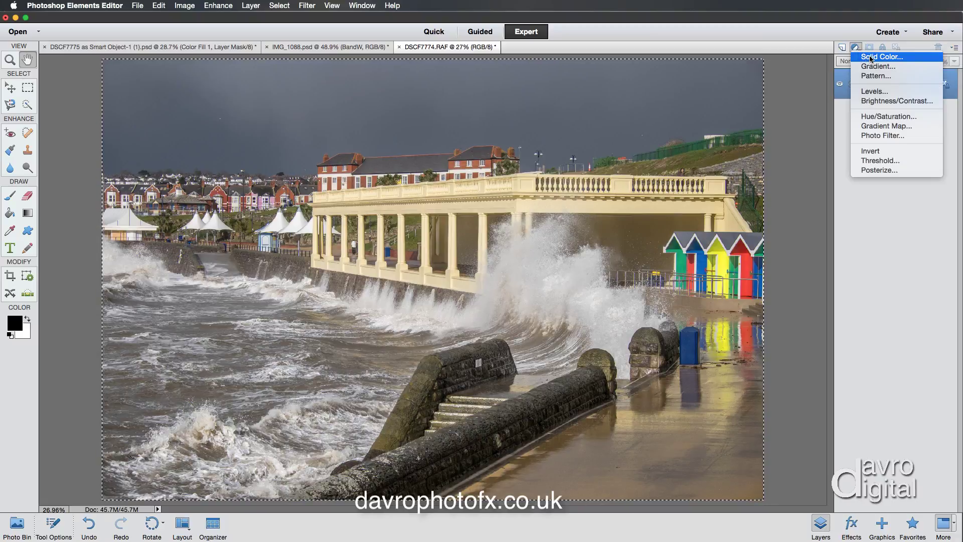
click(871, 57)
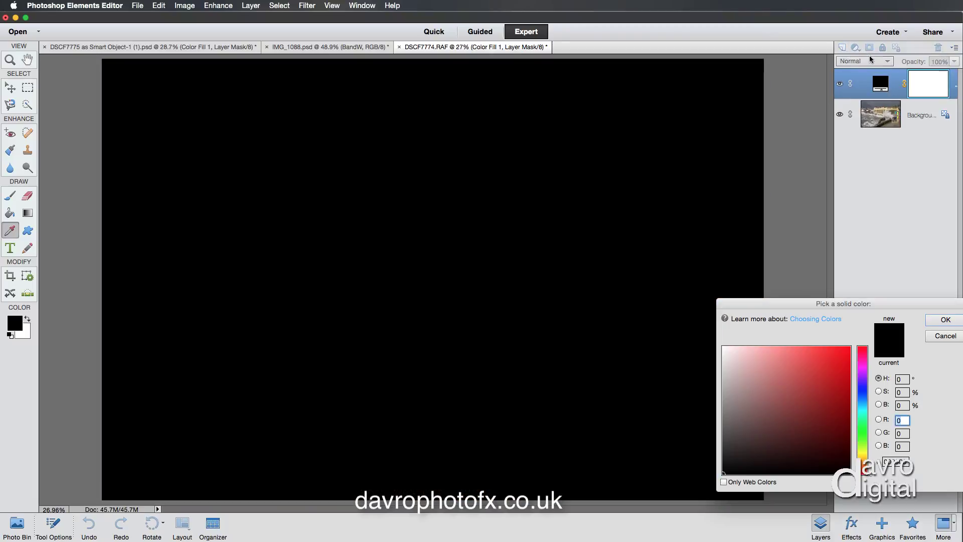
click(946, 321)
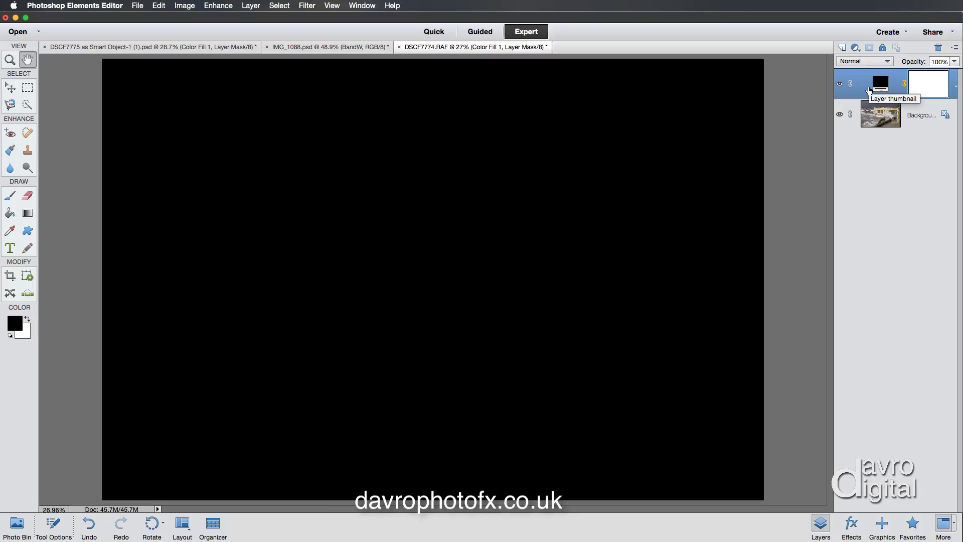
alt+click(927, 83)
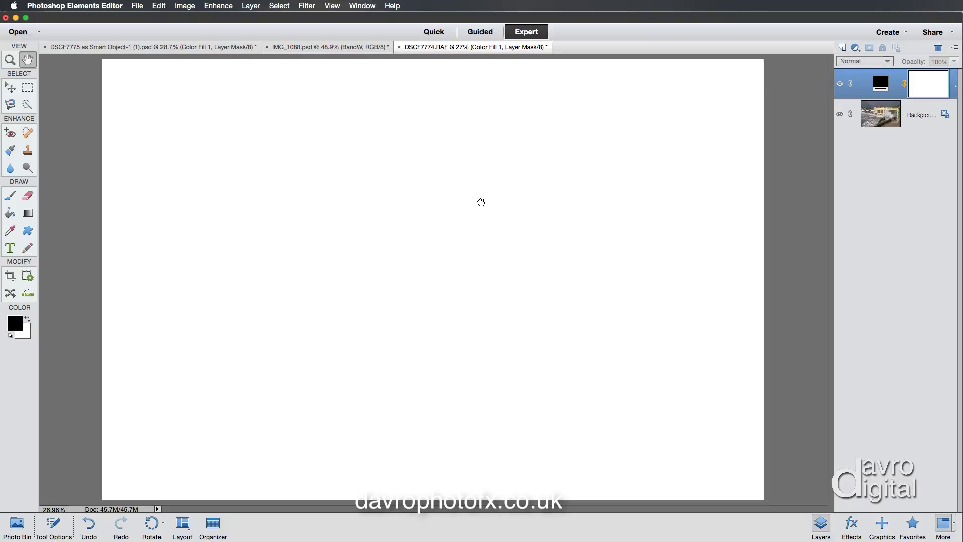
click(158, 6)
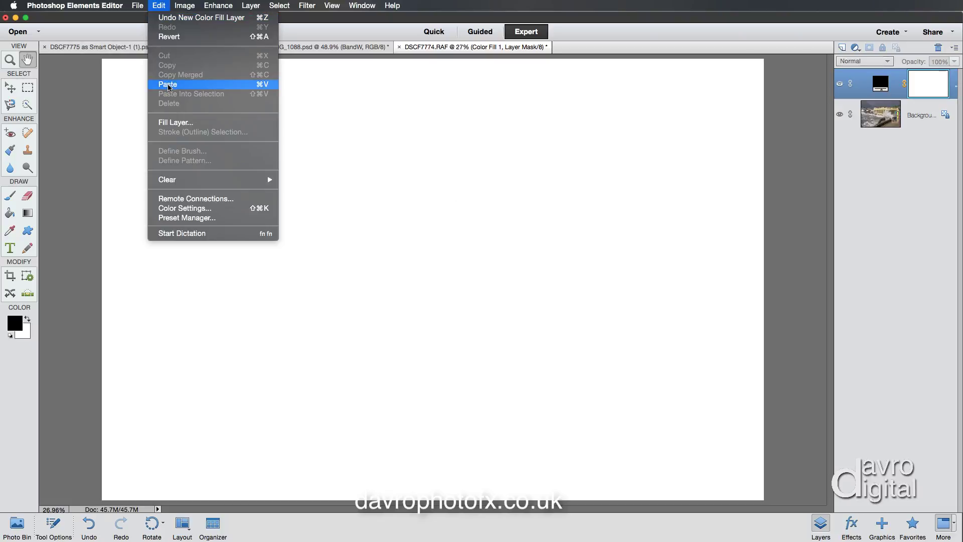
Paste the seafront photo into the fill mask, invert it with Cmd+I, and deselect
click(239, 87)
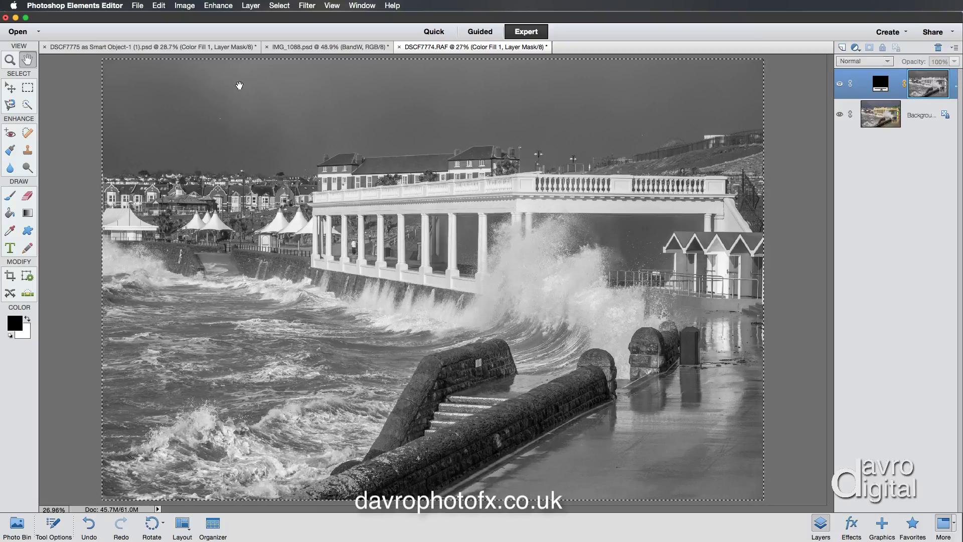
key(super+i)
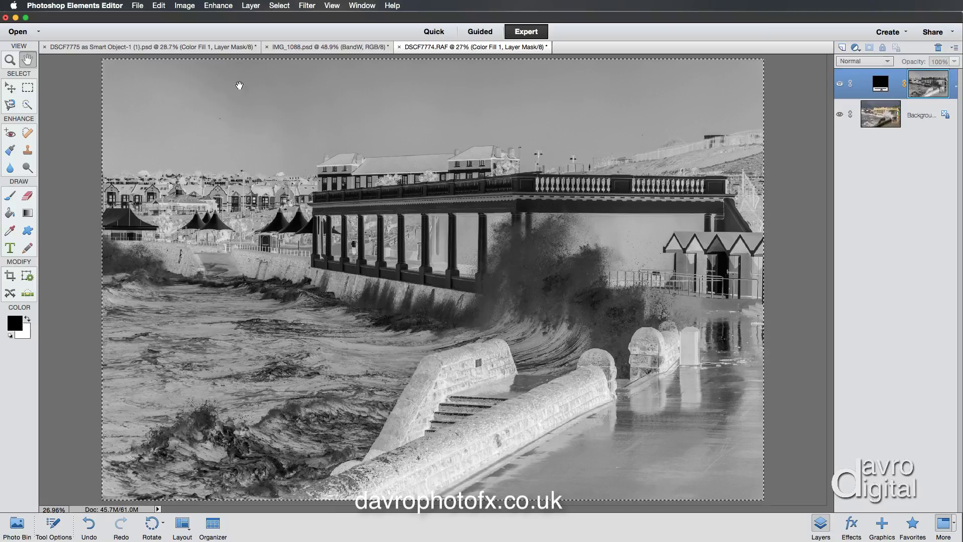
click(276, 5)
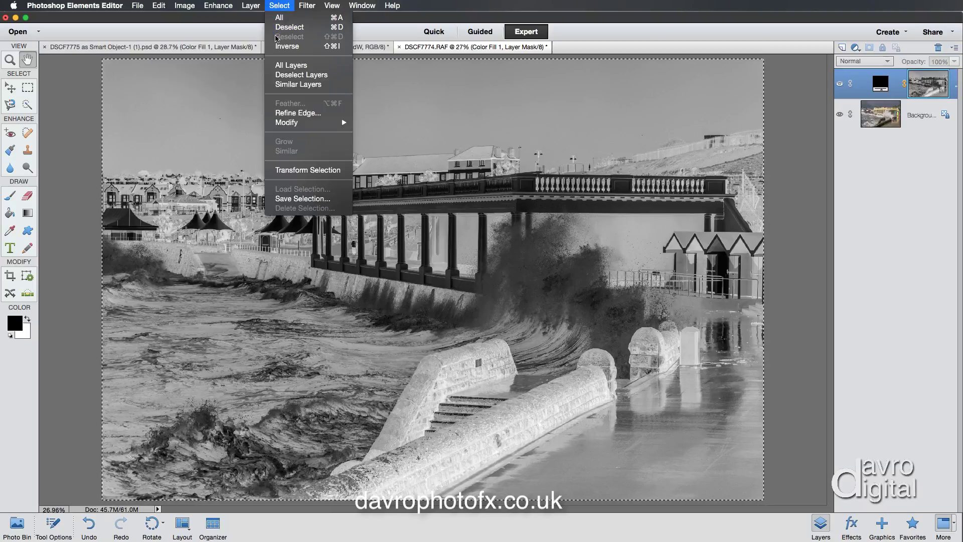
click(282, 27)
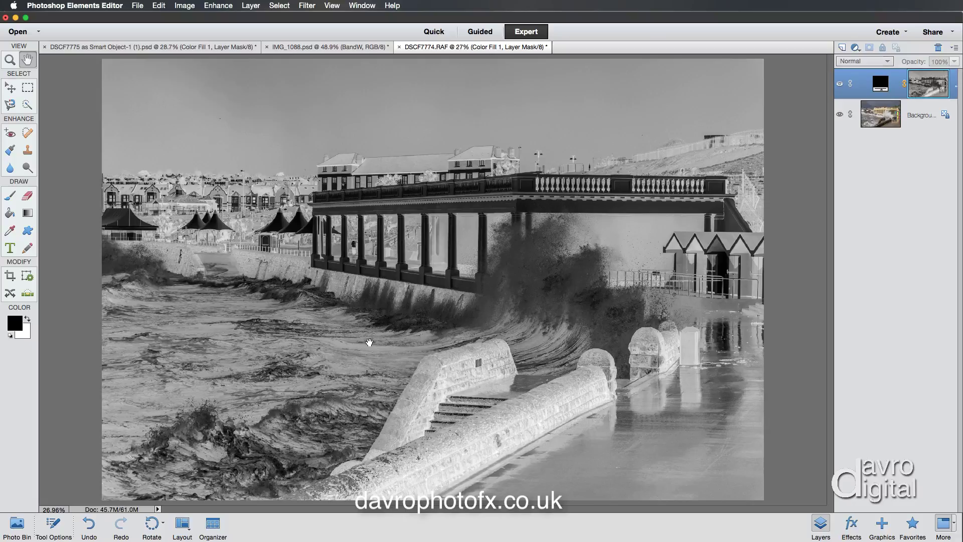
Return to the composite view and change the fill colour to dark grey RGB 66, 66, 66
click(839, 85)
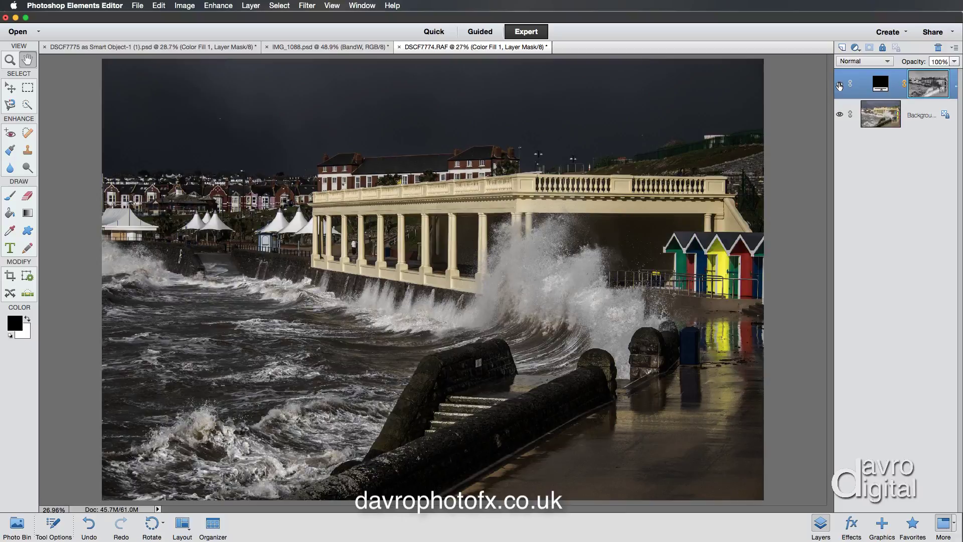
click(839, 85)
click(839, 85)
double_click(880, 84)
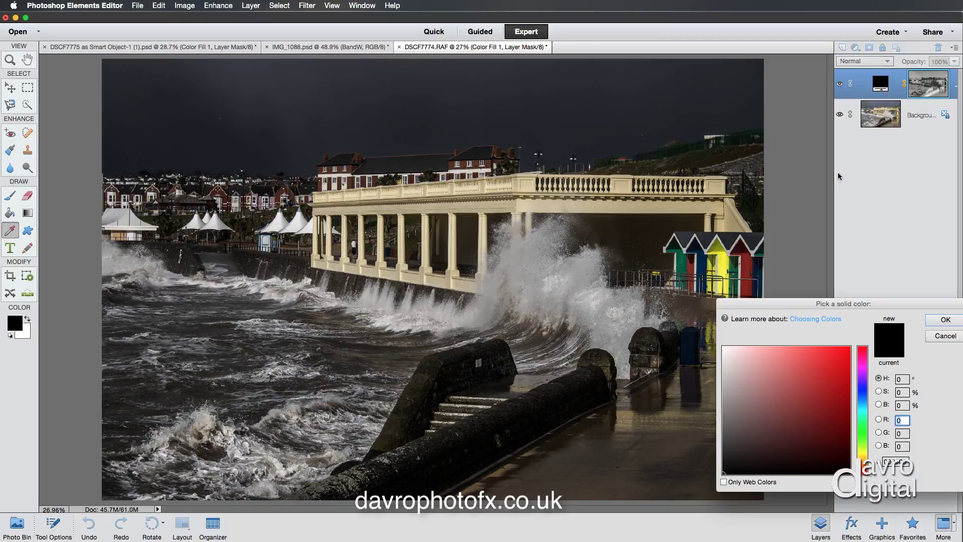
click(723, 465)
drag(723, 464, 723, 440)
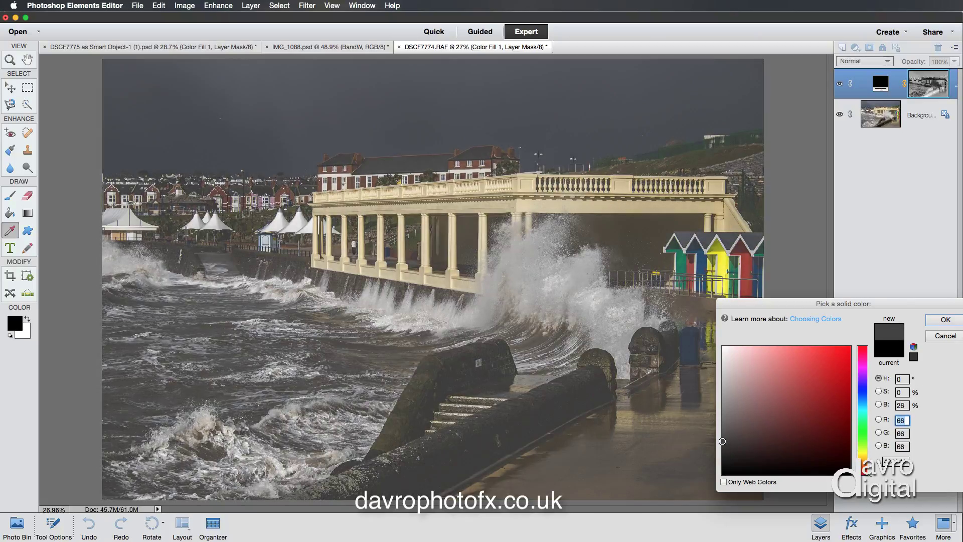
click(942, 321)
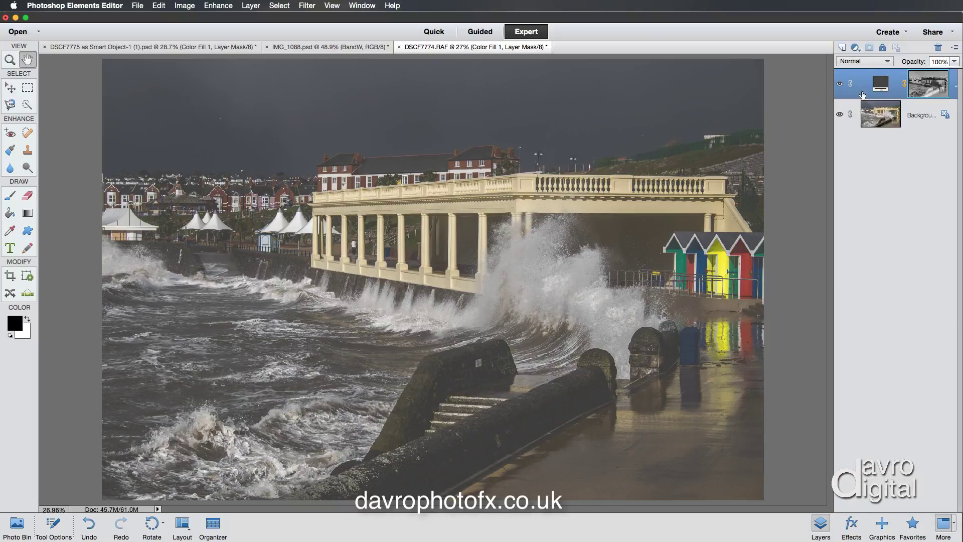
Set the fill layer's blend mode to Multiply
click(862, 62)
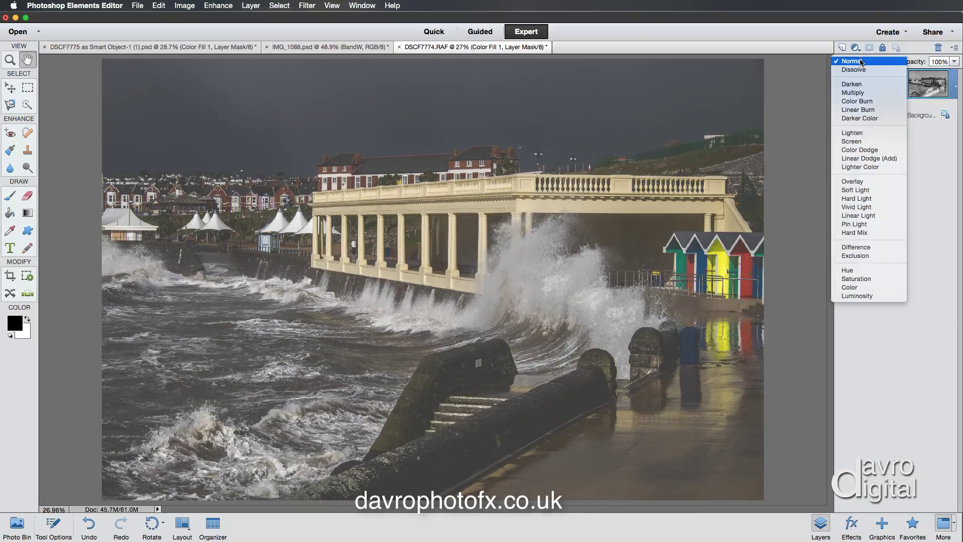
click(859, 94)
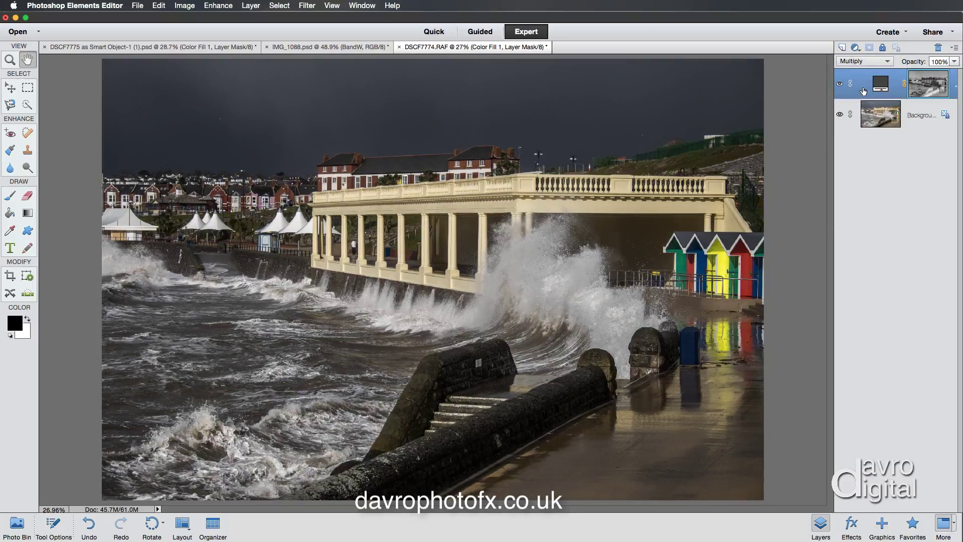
double_click(880, 84)
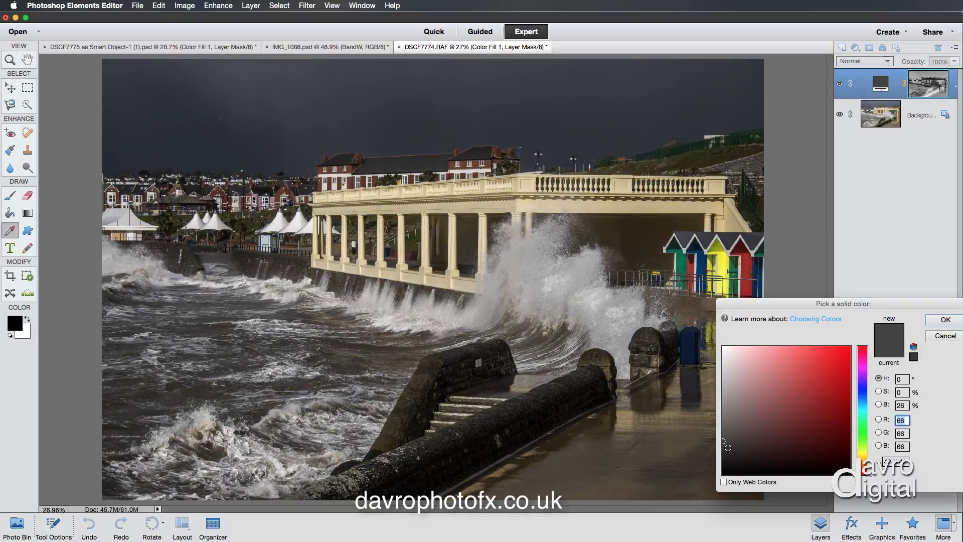
Change the fill colour to a dark navy blue at hue 230
mouse_move(725, 449)
mouse_down()
mouse_move(724, 459)
mouse_move(730, 420)
mouse_up()
drag(735, 419, 774, 412)
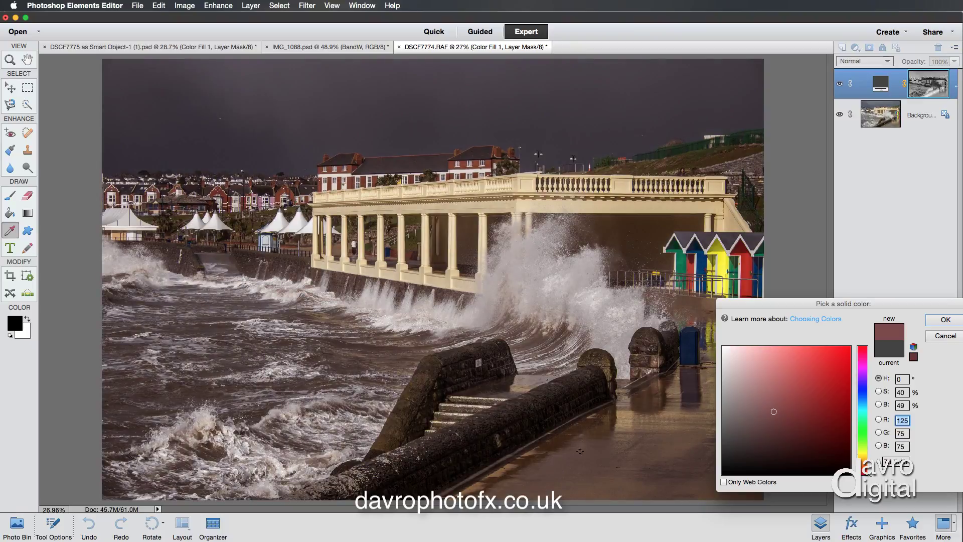
click(863, 393)
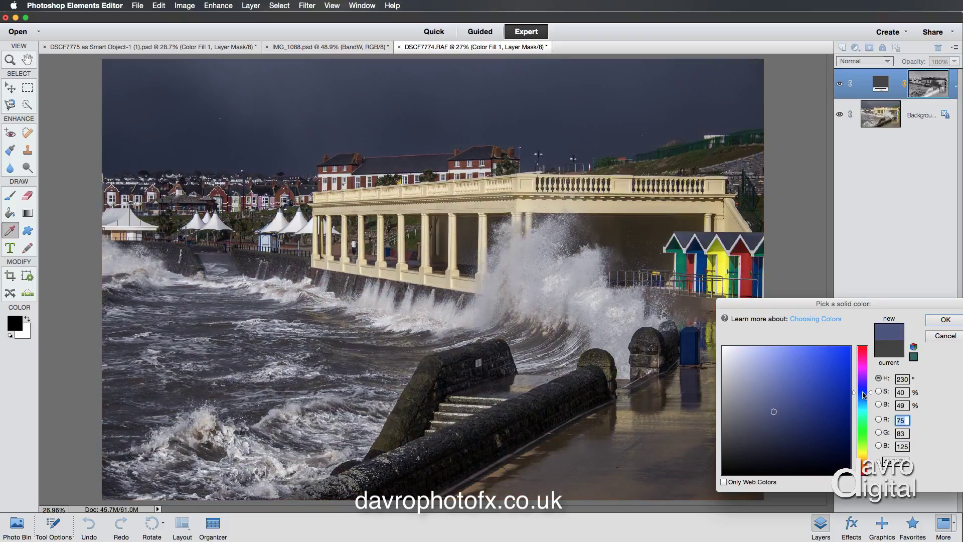
drag(772, 421, 787, 444)
click(945, 321)
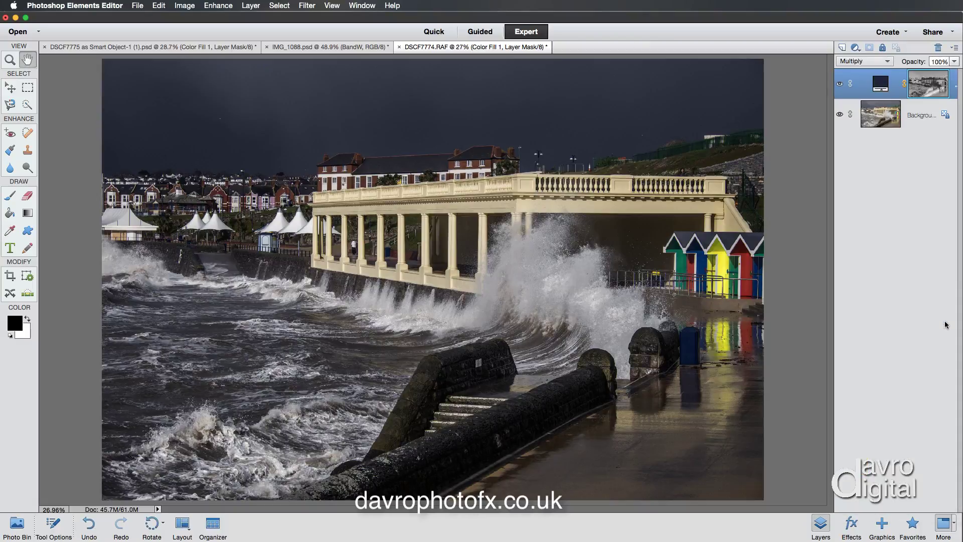
Hide the navy fill layer and duplicate the Background layer with Cmd+J
click(839, 86)
click(840, 85)
click(871, 111)
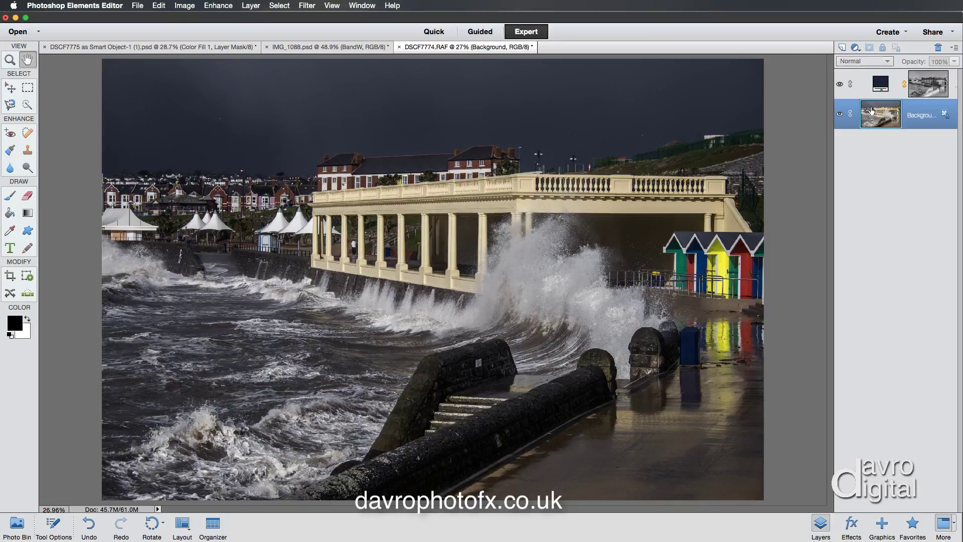
click(839, 85)
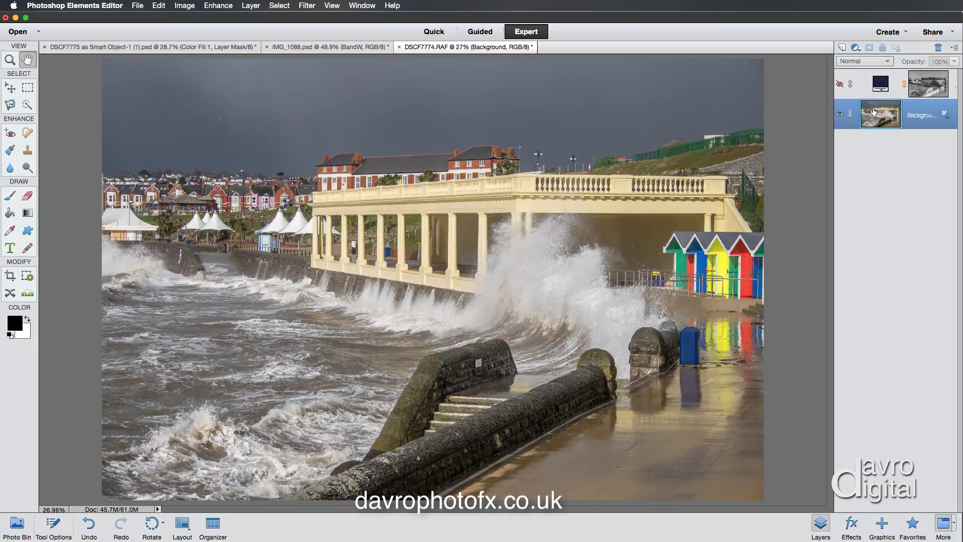
key(super+j)
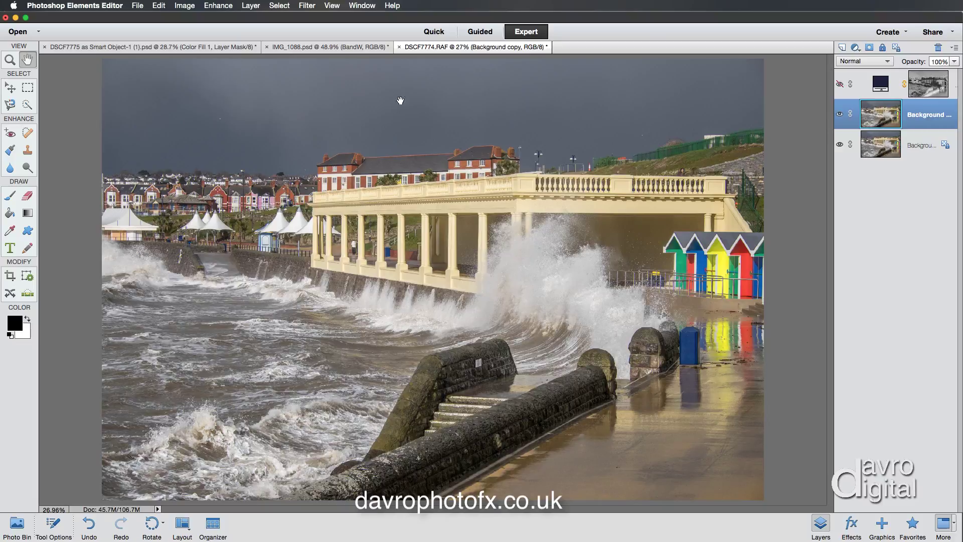
Apply Enhance > Adjust Color > Remove Color to the Background copy and show the navy fill again
click(218, 6)
mouse_move(221, 114)
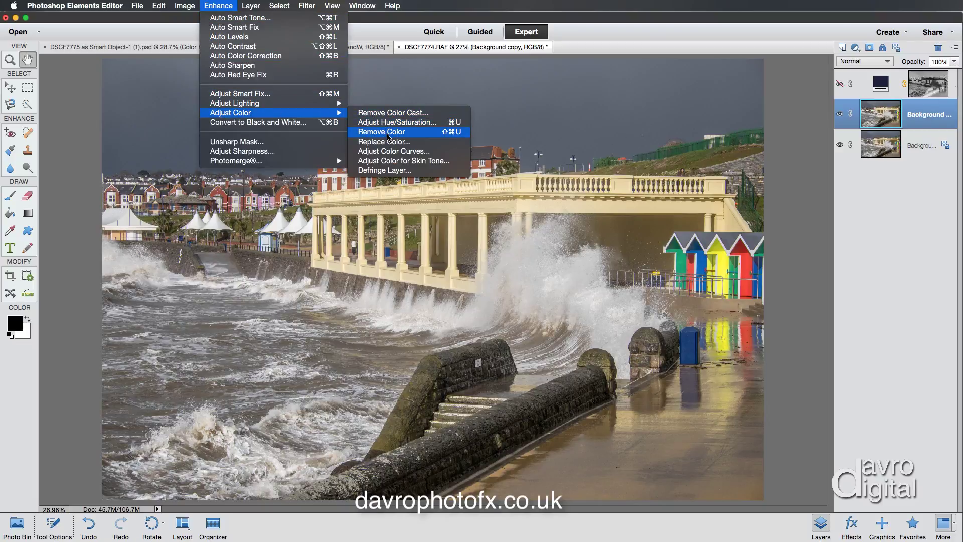
click(389, 135)
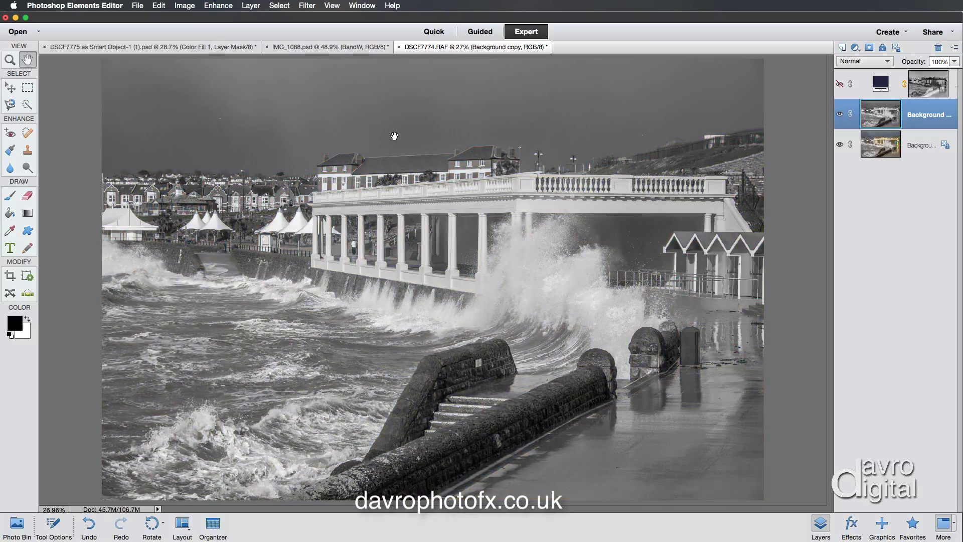
click(840, 84)
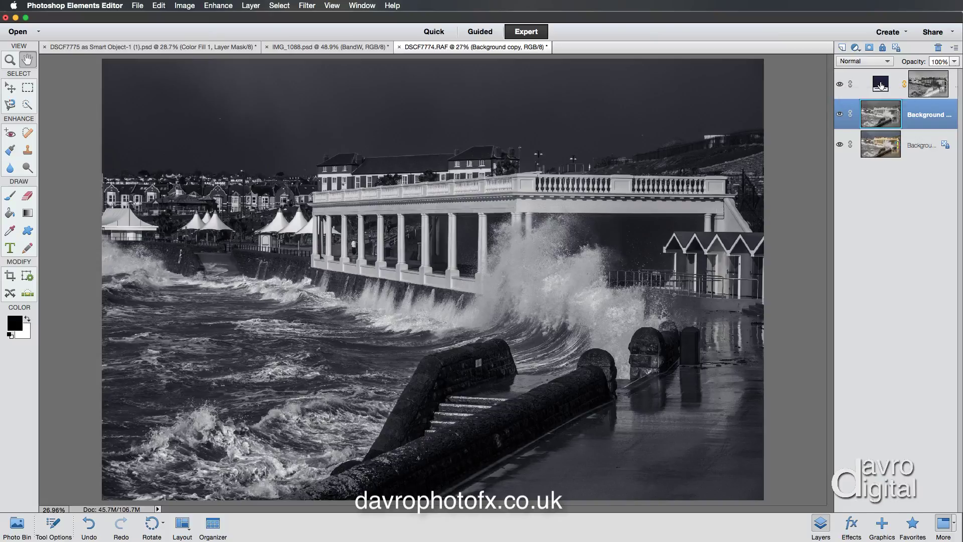
Change the fill colour to a near-black neutral grey, RGB 28, 28, 28
double_click(879, 83)
drag(770, 442, 726, 454)
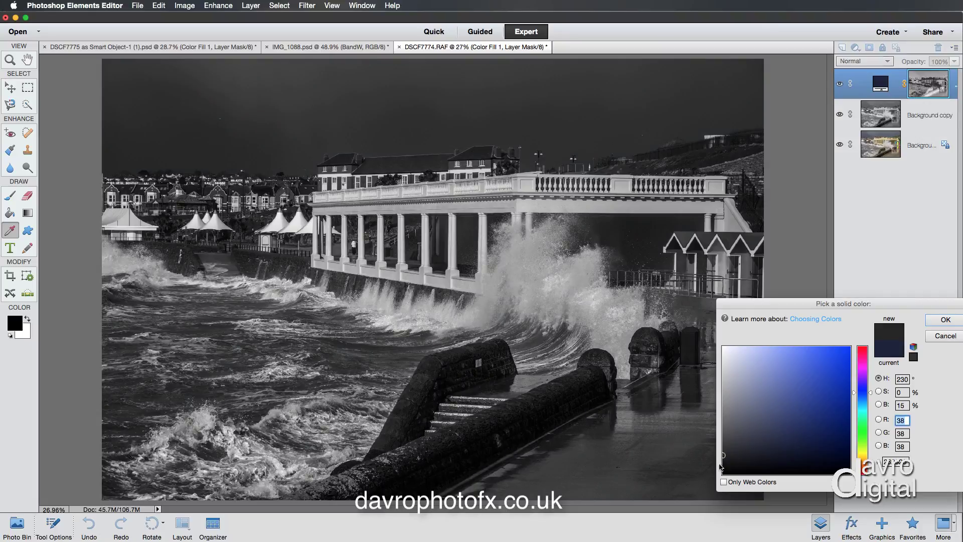
mouse_move(723, 455)
mouse_down()
mouse_move(722, 471)
mouse_move(723, 414)
mouse_up()
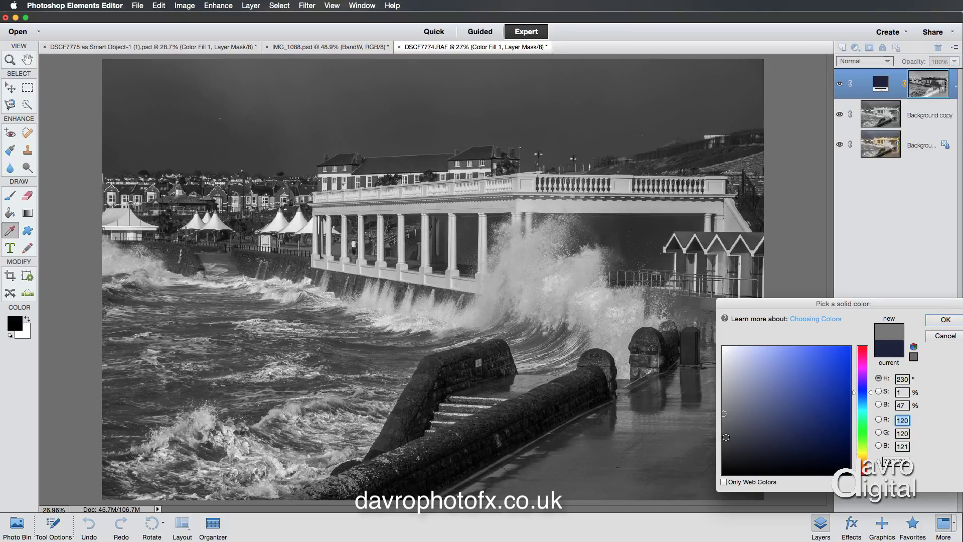
drag(724, 455, 723, 461)
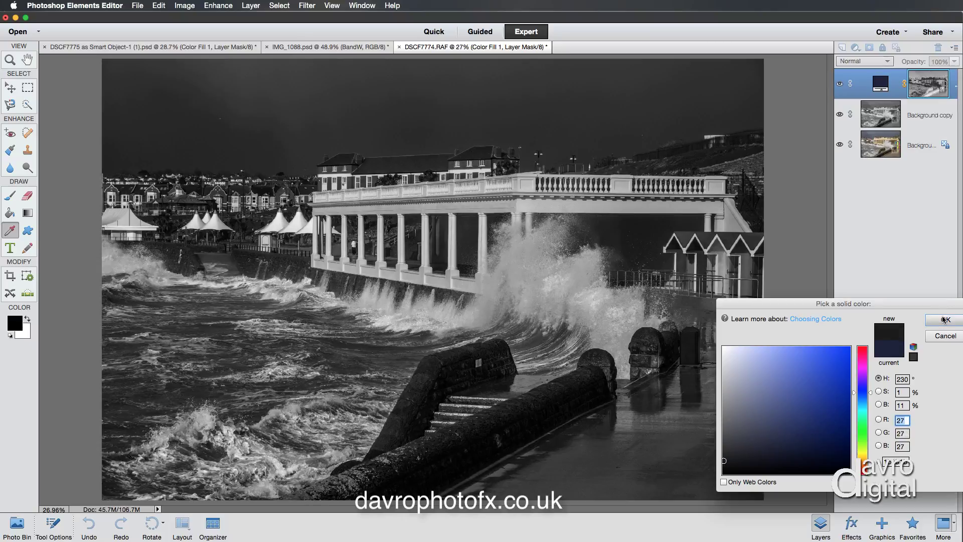
click(935, 318)
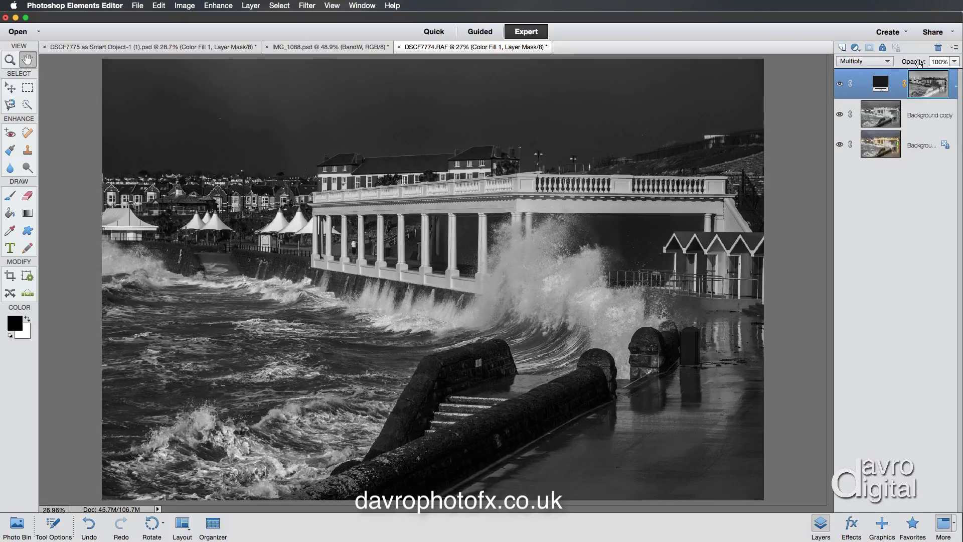
Set the Color Fill layer's opacity to 89%
drag(915, 62, 909, 63)
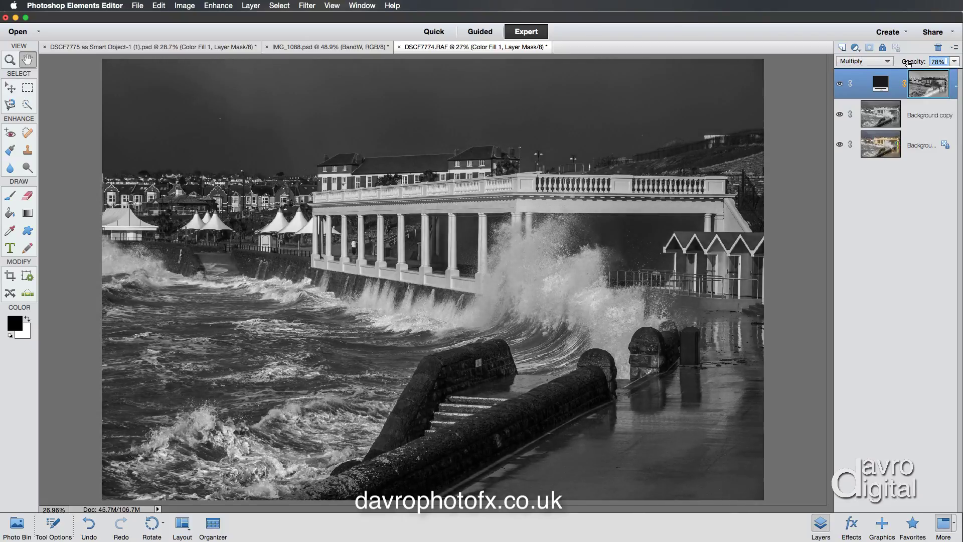
click(897, 82)
key(8)
key(9)
Inspect the fill layer's mask on its own, then return to the composite view
click(926, 83)
alt+click(926, 83)
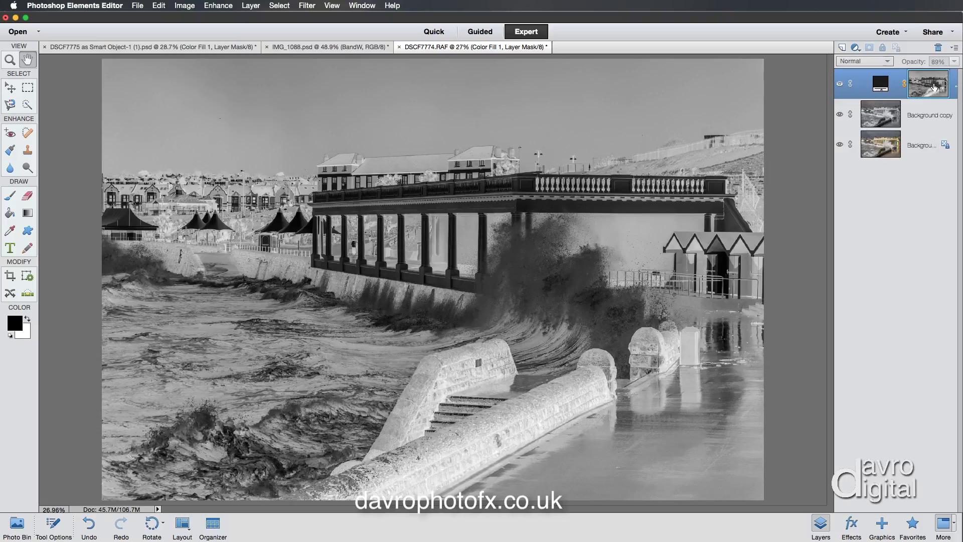
click(839, 84)
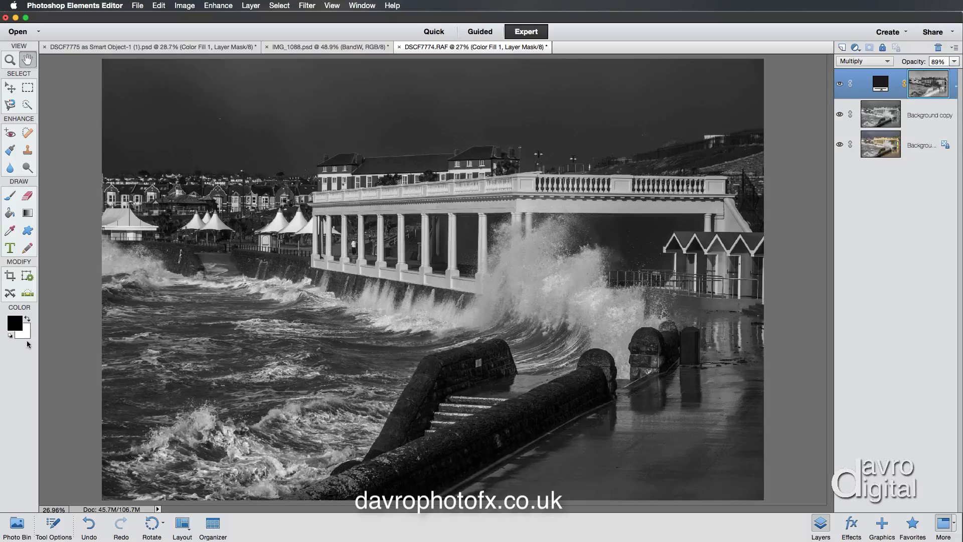
Select the Brush tool and lower its opacity
click(11, 196)
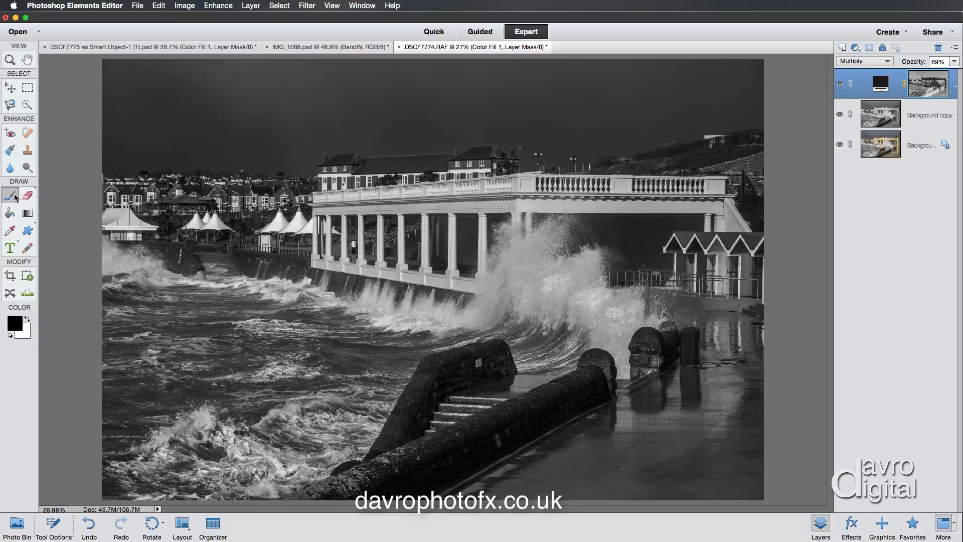
click(53, 524)
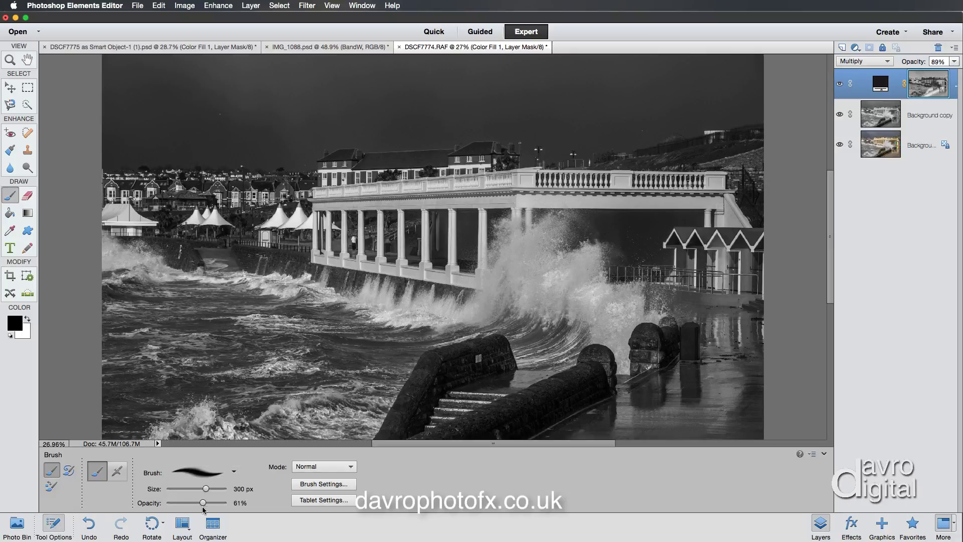
drag(204, 502, 201, 502)
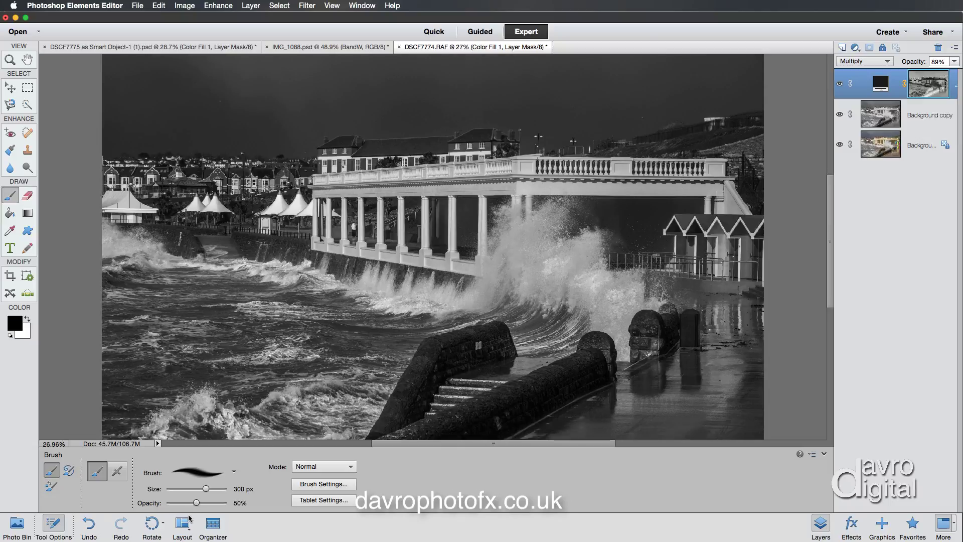
click(52, 526)
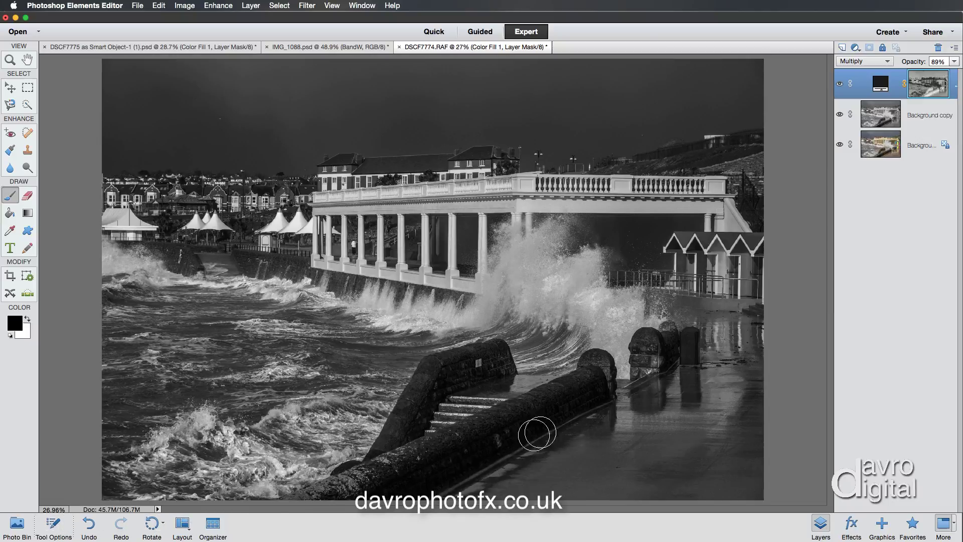
Paint black on the fill mask over the sea wall and steps, then white along the promenade's right edge
mouse_move(598, 385)
mouse_down()
mouse_move(360, 502)
mouse_move(365, 512)
mouse_up()
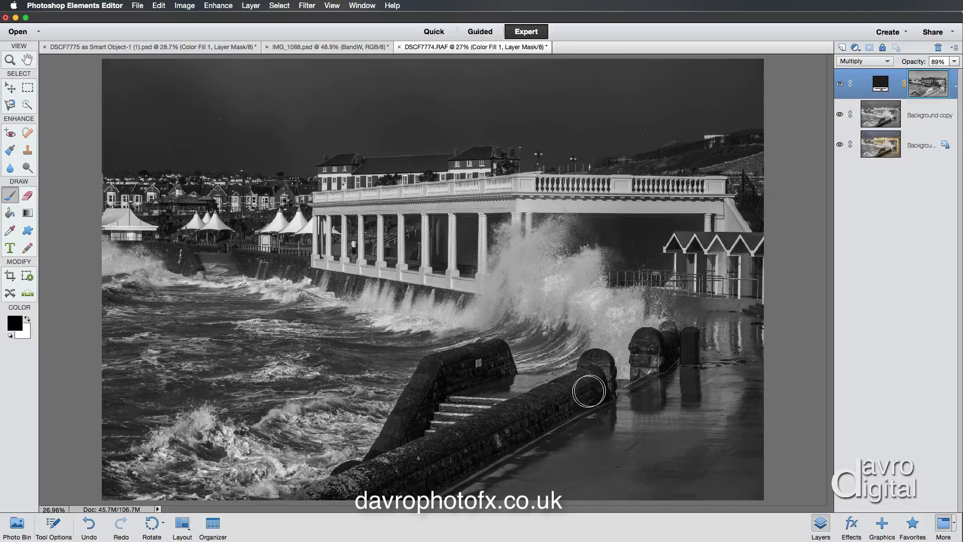
mouse_move(499, 359)
mouse_down()
mouse_move(453, 372)
mouse_move(405, 430)
mouse_up()
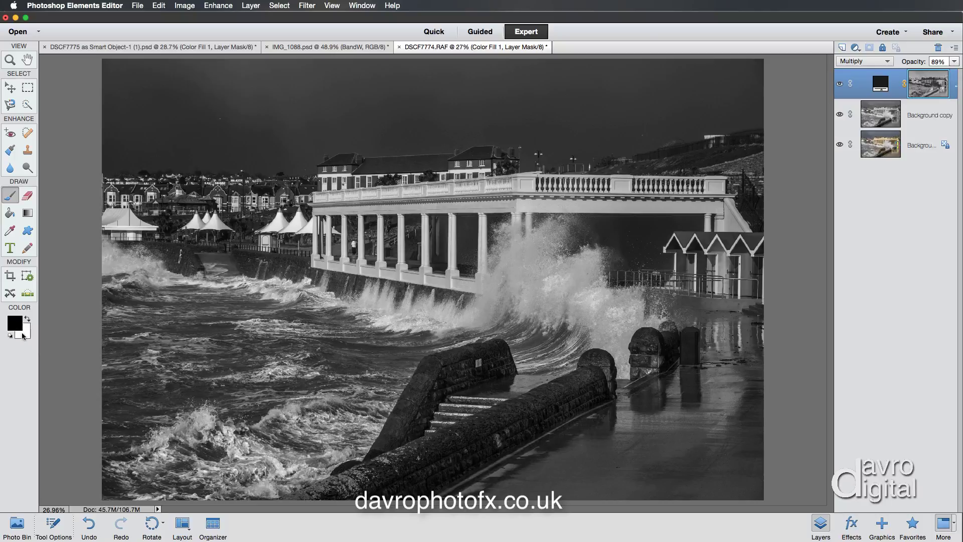
key(x)
mouse_move(735, 428)
mouse_down()
mouse_move(752, 402)
mouse_move(748, 469)
mouse_move(729, 496)
mouse_up()
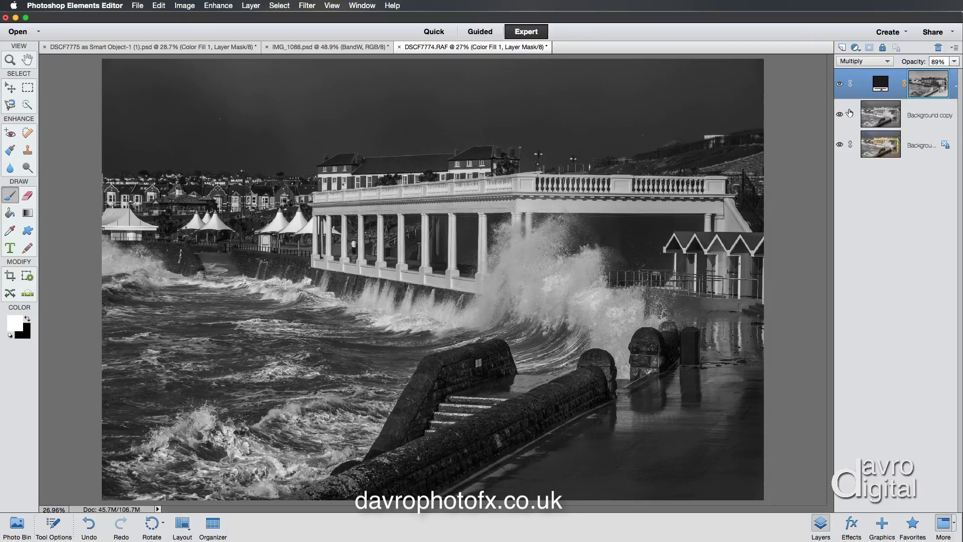
Mask the Background copy layer and paint black over the beach huts and reflections to restore their colour
click(917, 118)
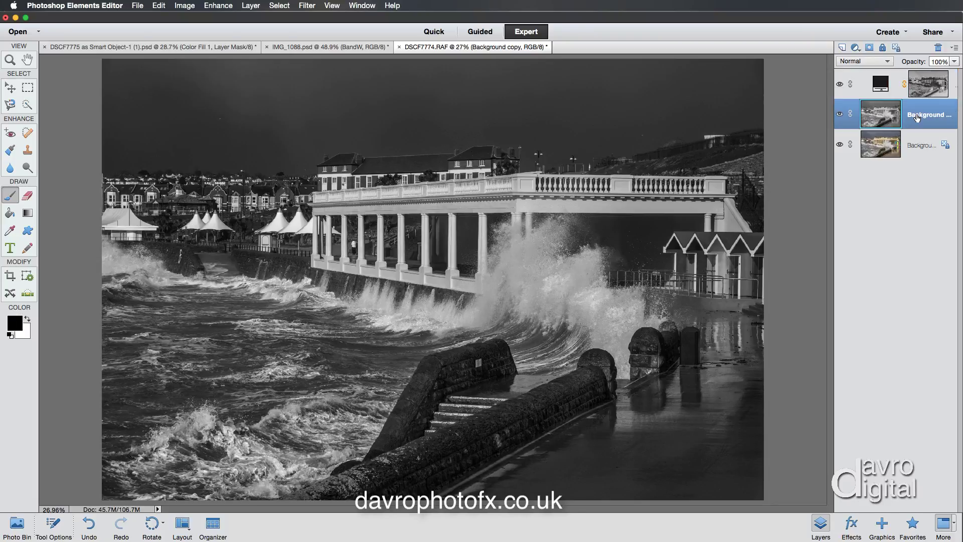
click(868, 48)
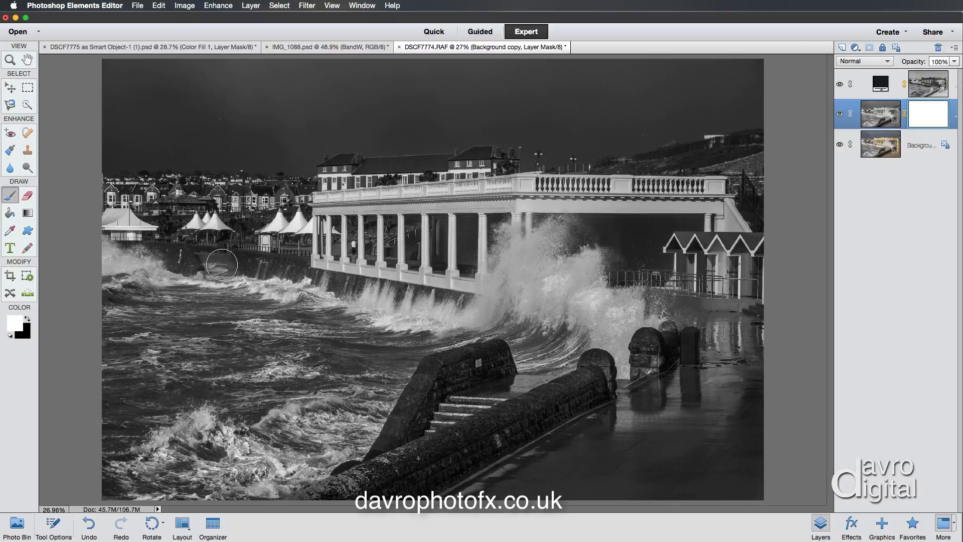
key(x)
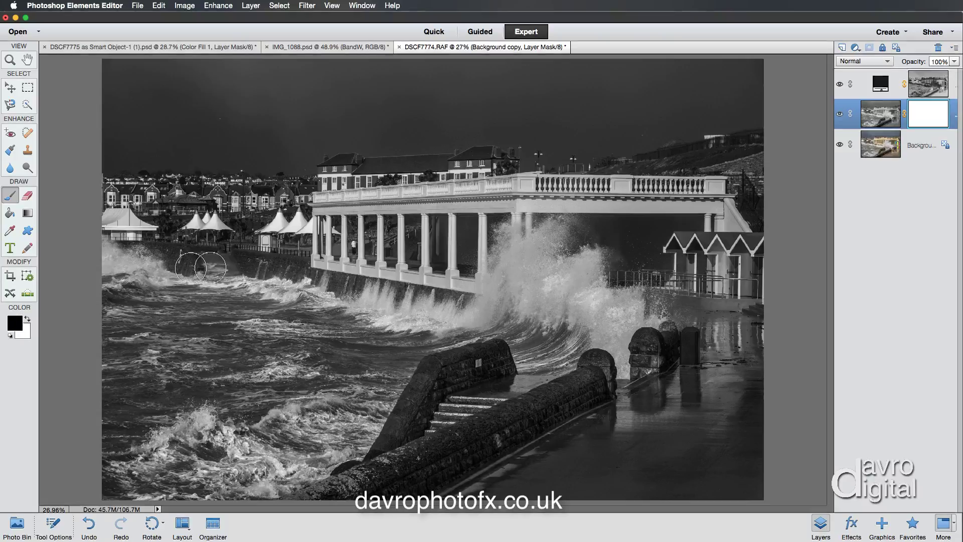
mouse_move(754, 260)
mouse_down()
mouse_move(737, 279)
mouse_move(714, 251)
mouse_move(702, 279)
mouse_move(678, 257)
mouse_move(693, 276)
mouse_move(700, 265)
mouse_move(715, 276)
mouse_move(719, 257)
mouse_move(723, 279)
mouse_move(736, 280)
mouse_move(742, 264)
mouse_move(750, 277)
mouse_move(754, 268)
mouse_move(757, 290)
mouse_move(758, 274)
mouse_move(741, 307)
mouse_move(742, 345)
mouse_move(751, 335)
mouse_move(709, 340)
mouse_move(760, 334)
mouse_move(718, 340)
mouse_up()
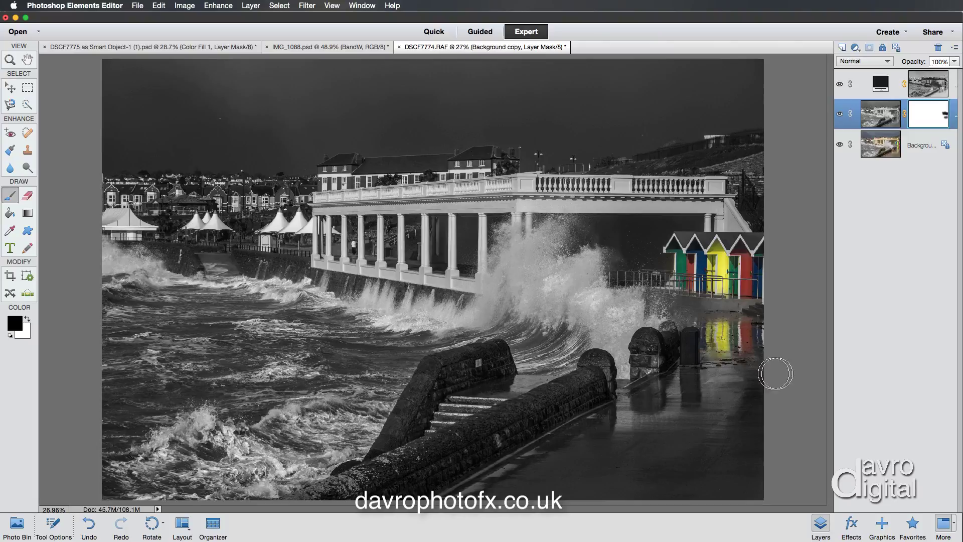
click(878, 111)
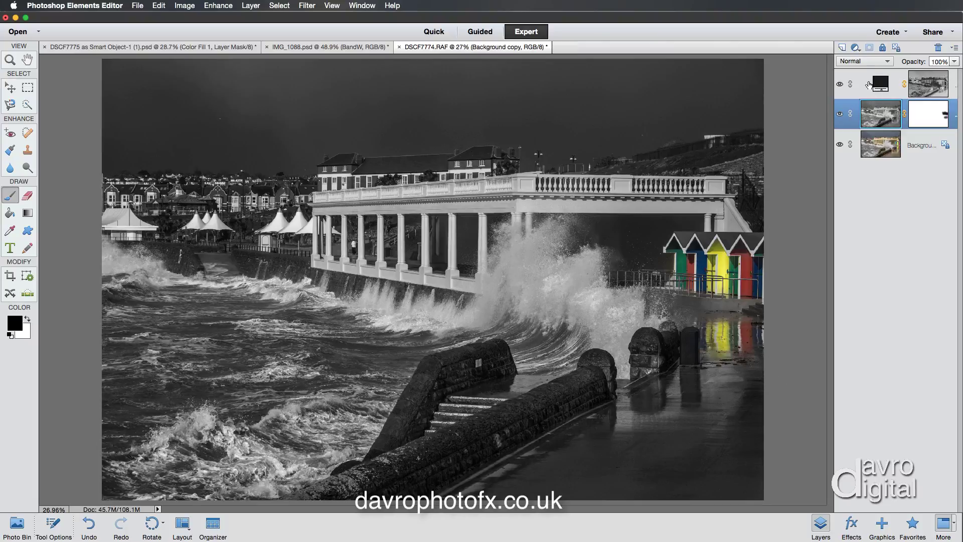
Try Overlay and Soft Light on Color Fill 1, then set Hard Light at 99% opacity
click(869, 85)
click(867, 61)
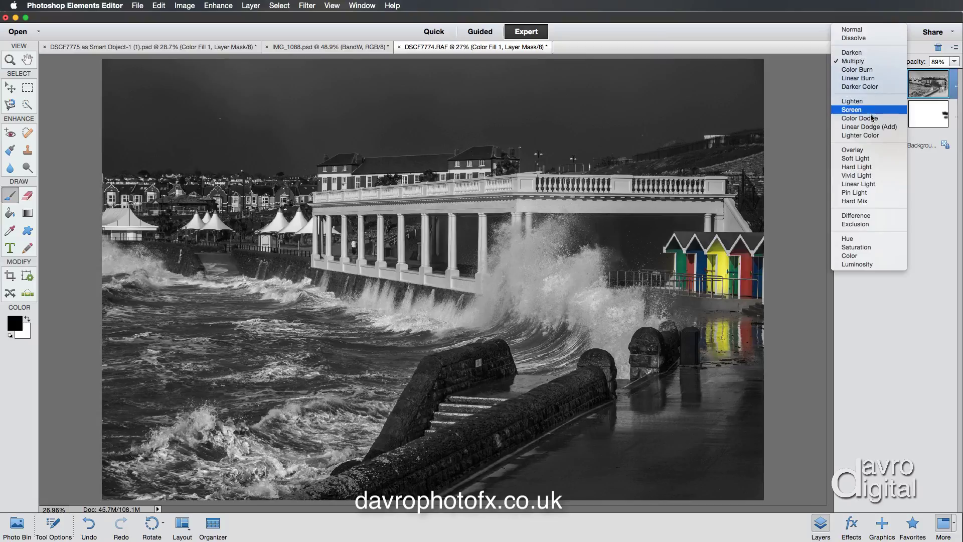
click(873, 150)
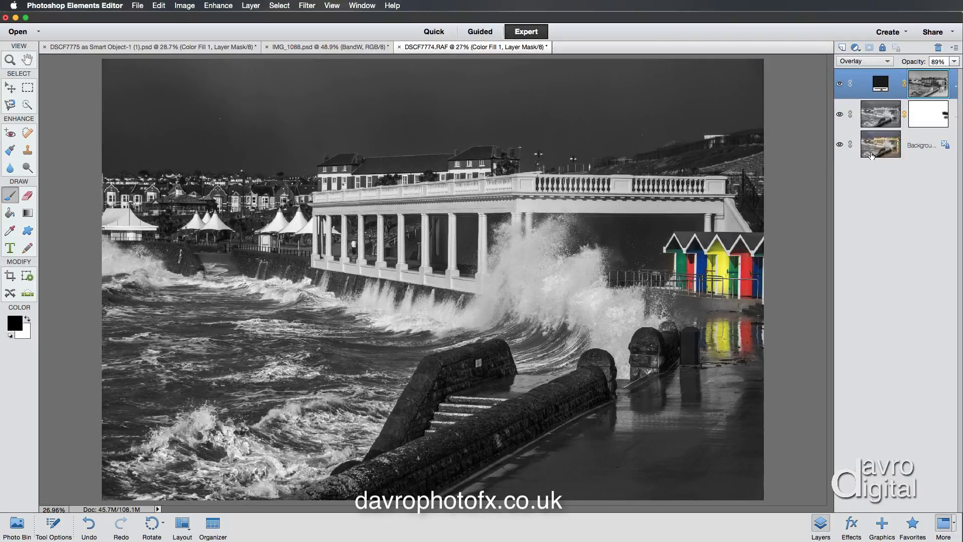
click(869, 66)
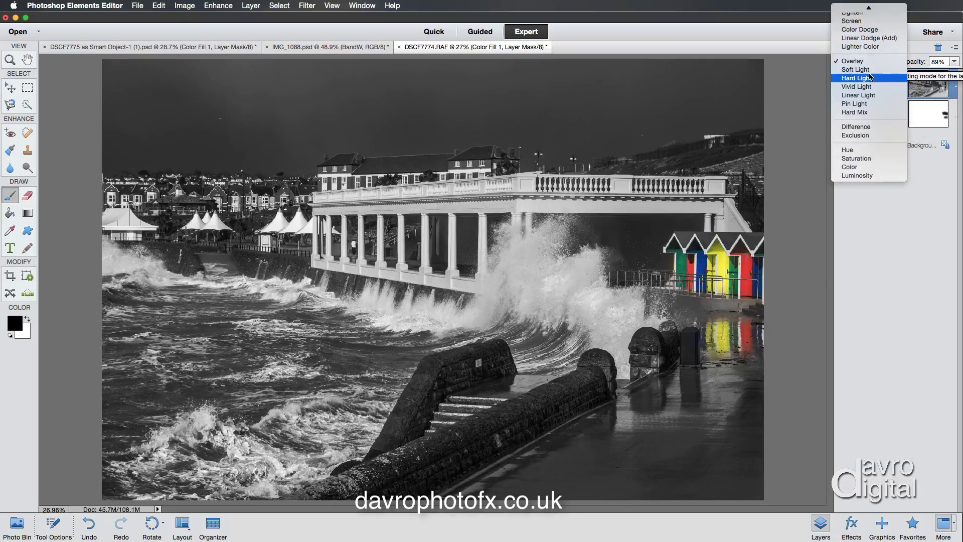
click(870, 71)
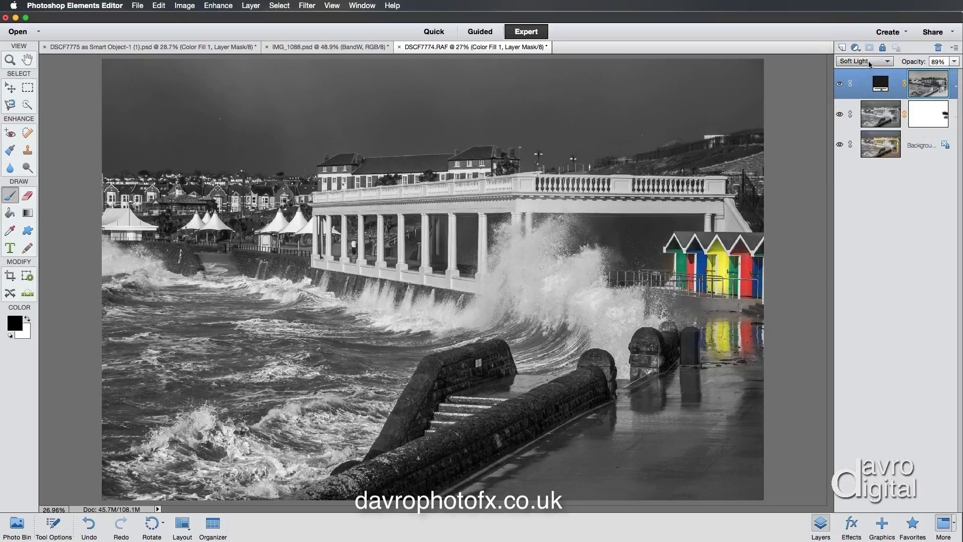
click(870, 62)
click(870, 70)
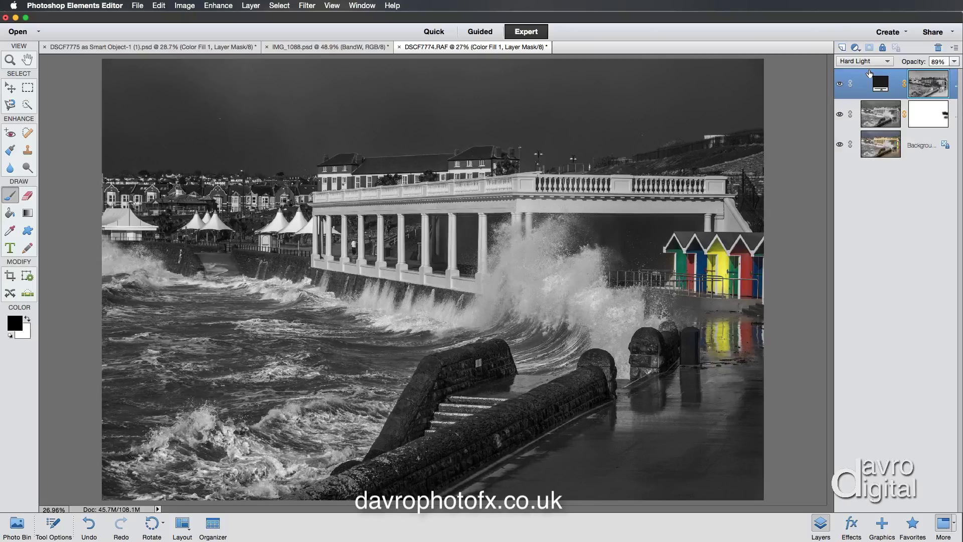
drag(907, 64, 913, 64)
Change Color Fill 1's colour to a dark navy blue, RGB 15/18/31
double_click(881, 88)
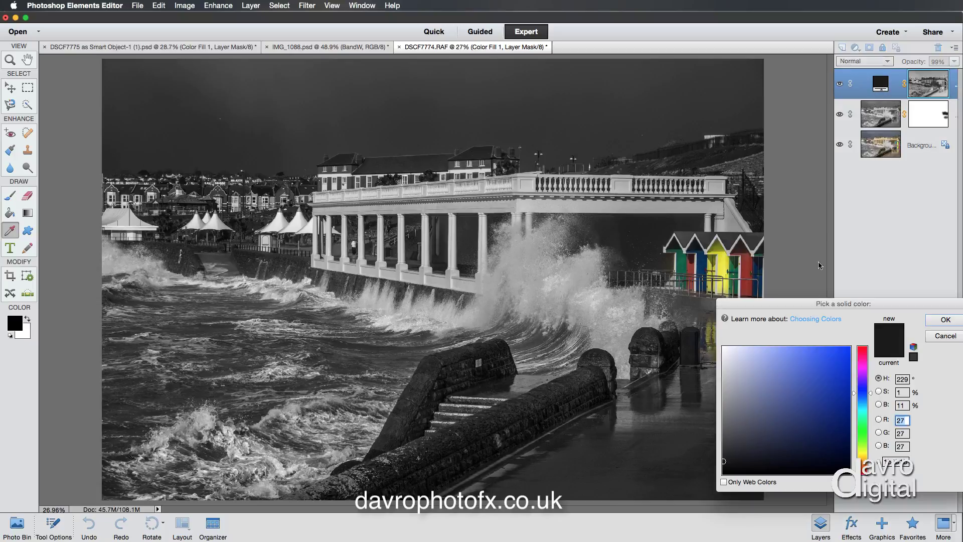
click(745, 444)
click(769, 446)
drag(780, 448, 790, 455)
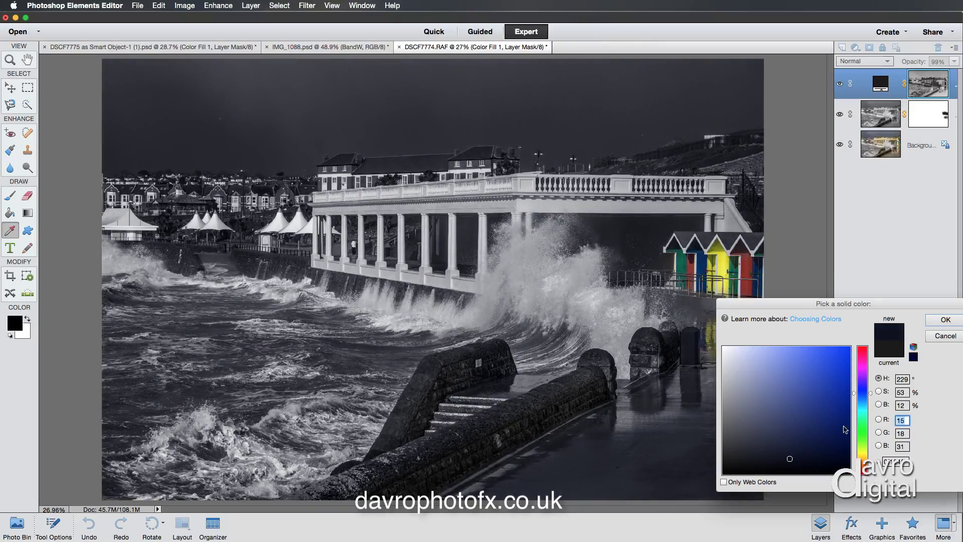